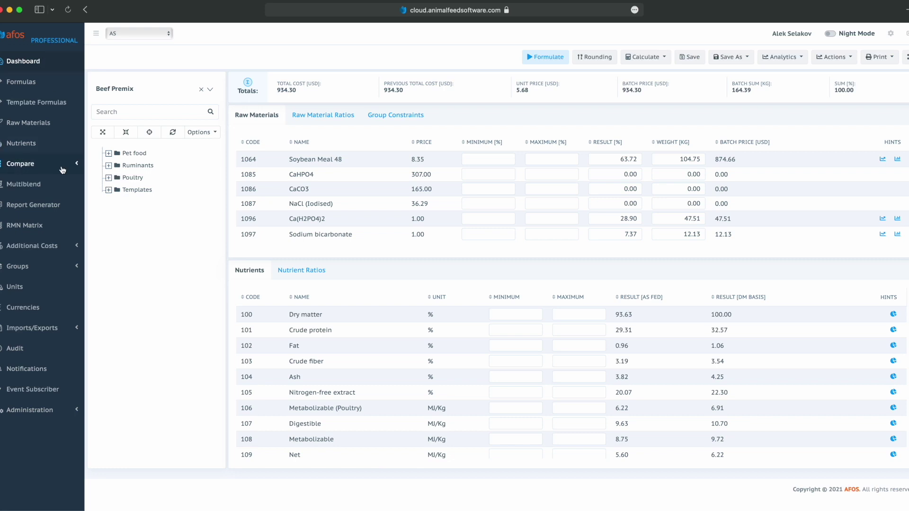
# Step: Expand and collapse the Additional Costs and Groups menu sections
pyautogui.click(59, 249)
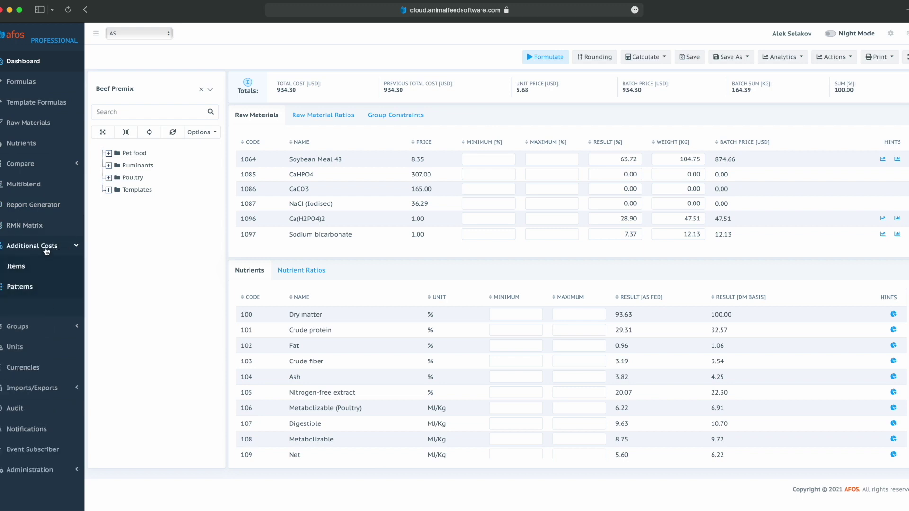
pyautogui.click(45, 250)
pyautogui.click(30, 268)
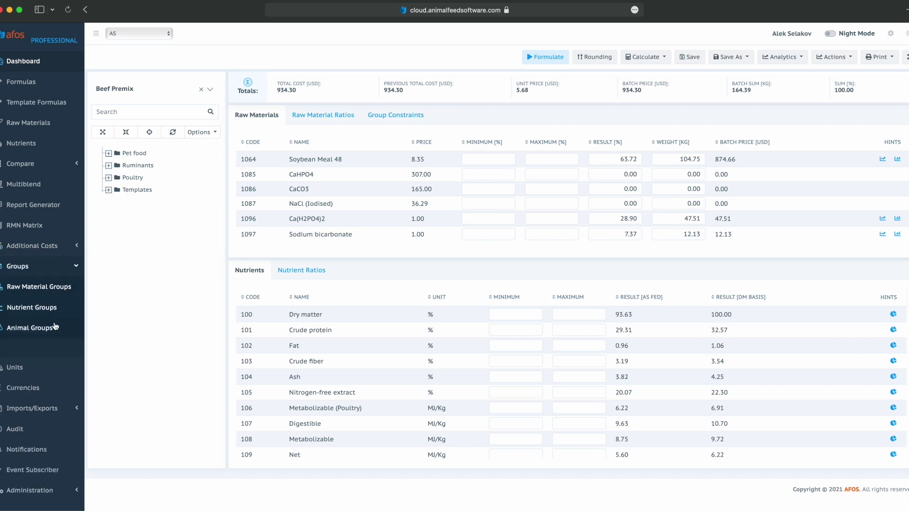
pyautogui.click(50, 272)
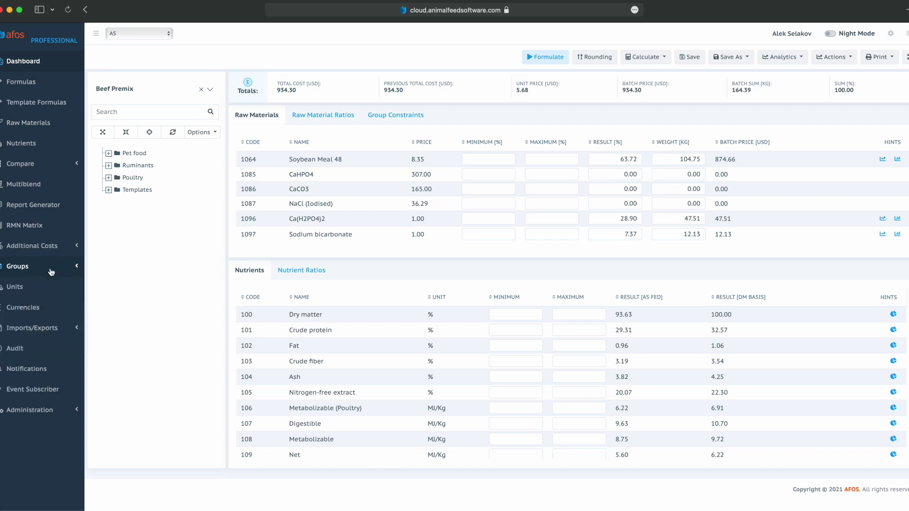
# Step: Shrink and restore the navigation menu, then try the dark theme and revert to light
pyautogui.click(95, 34)
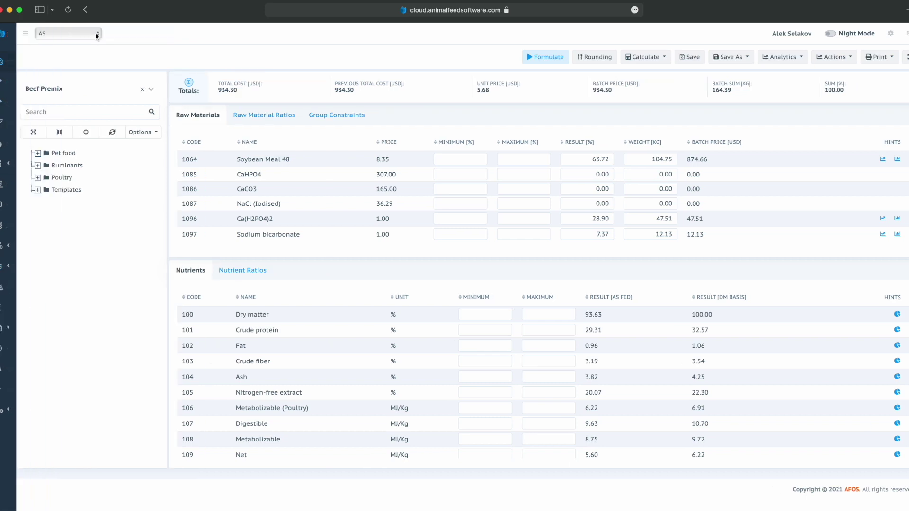
pyautogui.click(23, 37)
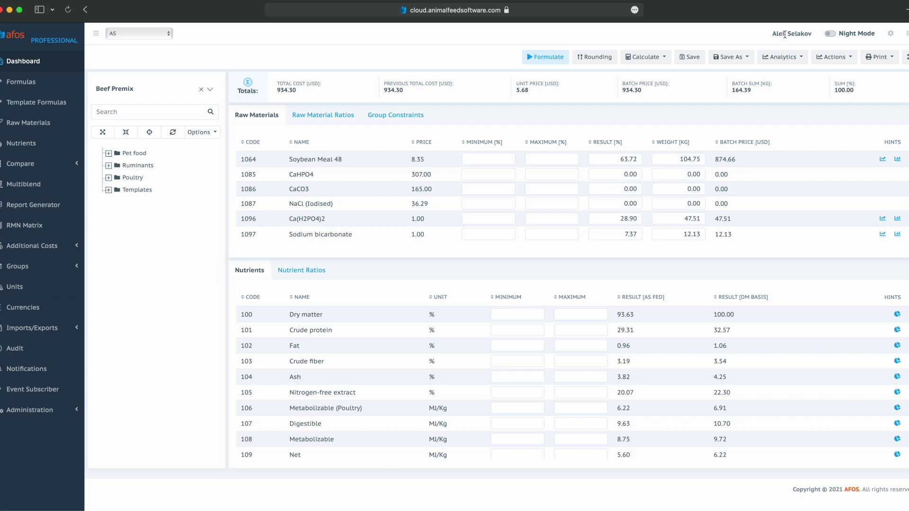
pyautogui.click(831, 34)
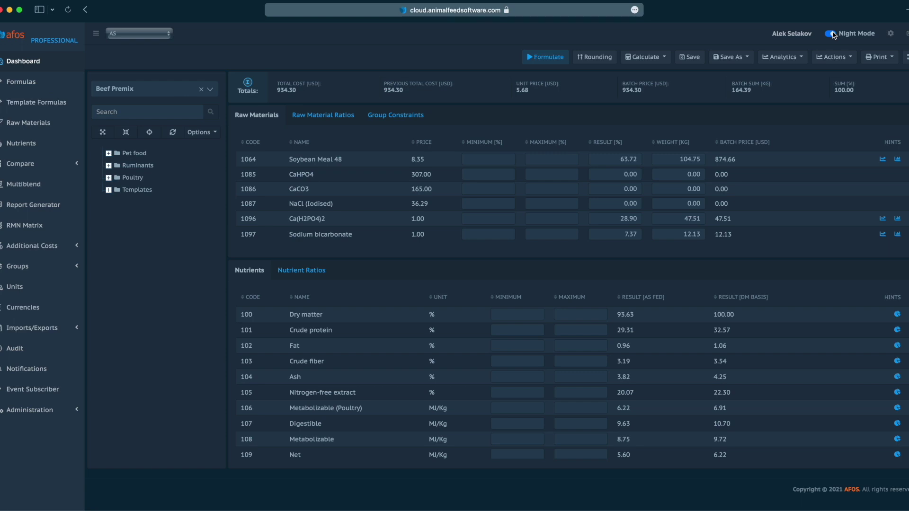
pyautogui.click(831, 34)
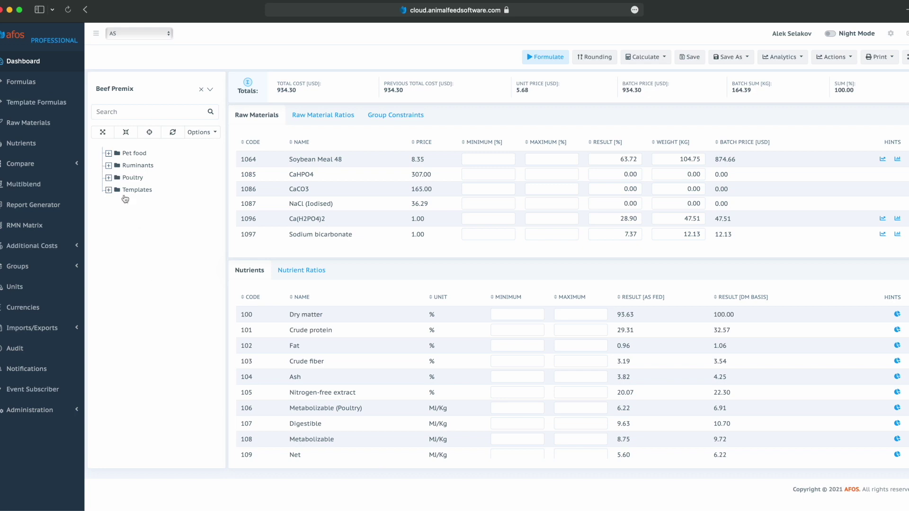
# Step: Expand the Pet food, Ruminants and Poultry folders, preview tree options, then fold all folders
pyautogui.click(109, 154)
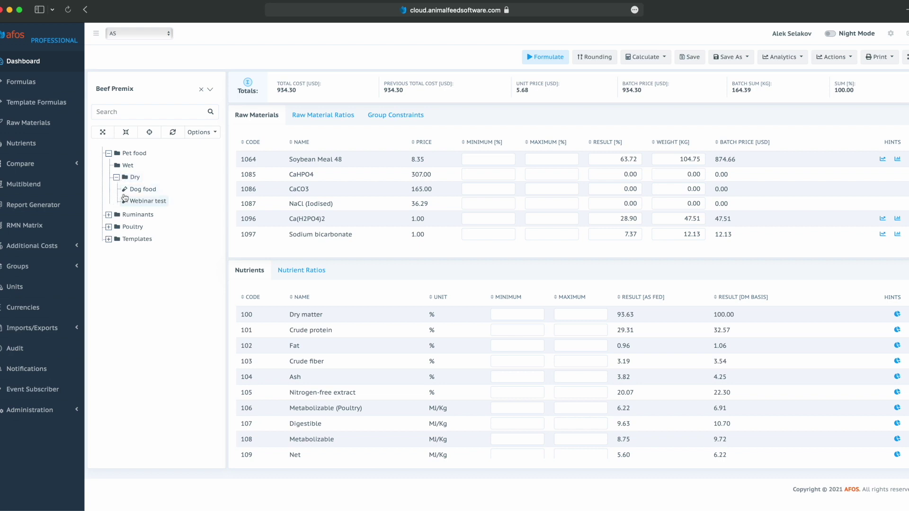
pyautogui.click(109, 214)
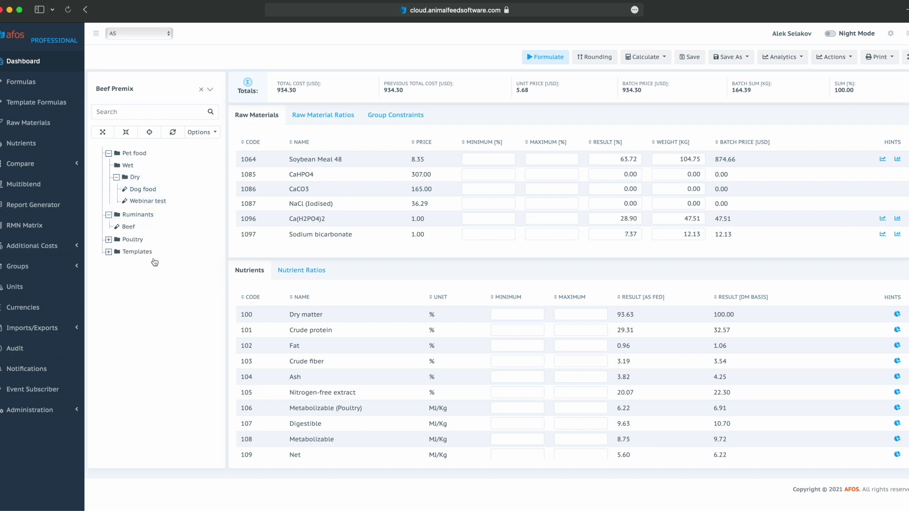
pyautogui.click(108, 239)
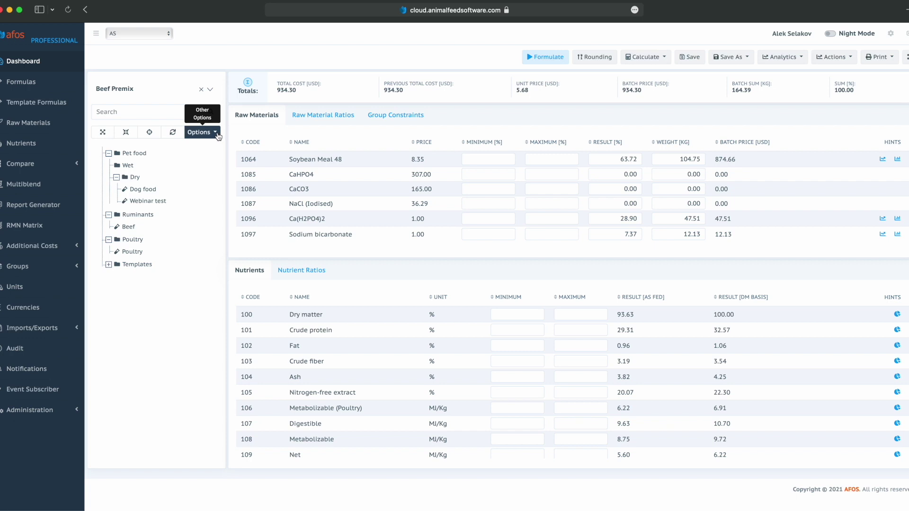
pyautogui.click(217, 134)
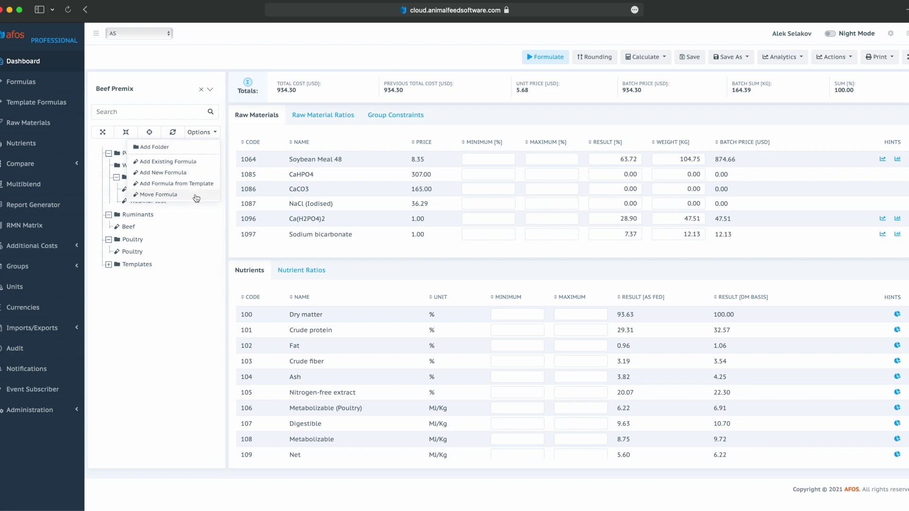
pyautogui.click(180, 309)
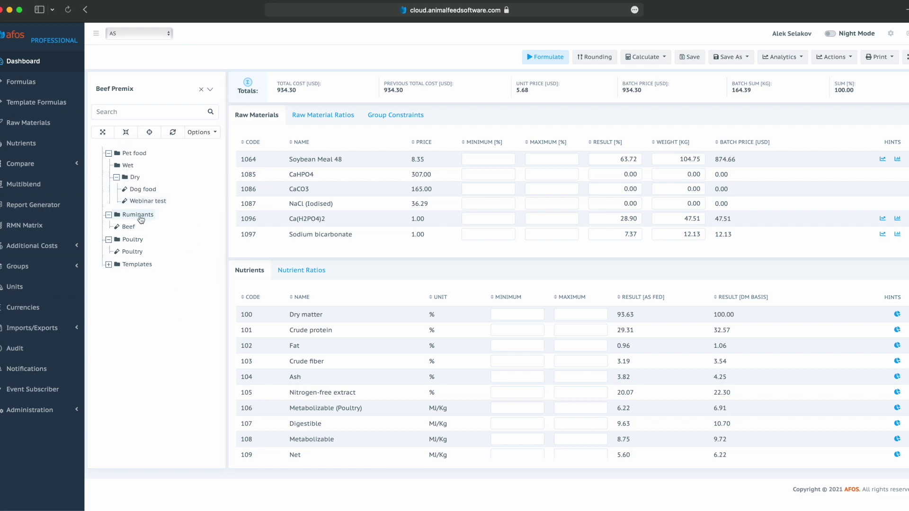
pyautogui.rightClick(140, 219)
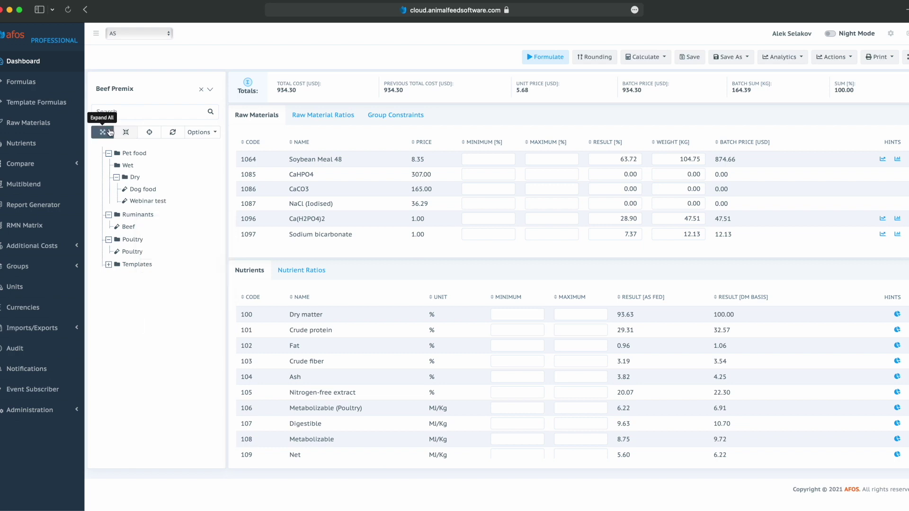
pyautogui.click(125, 133)
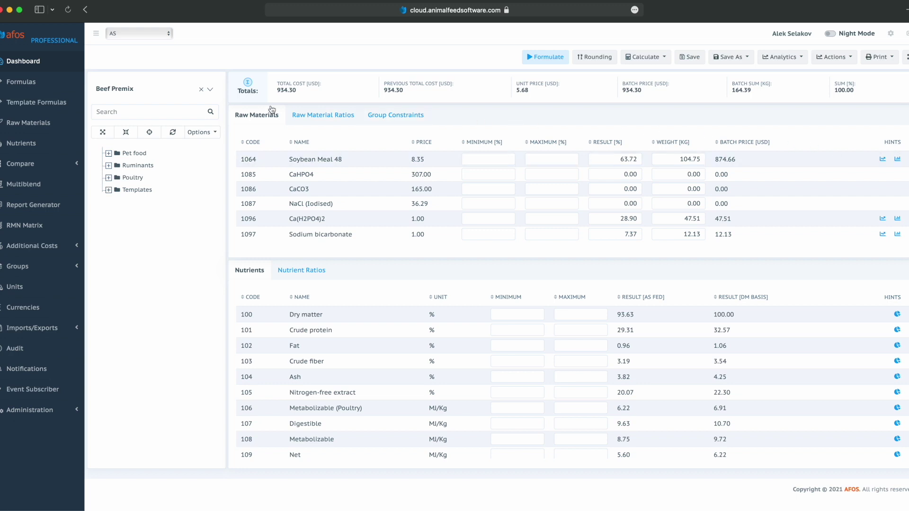
# Step: View the raw material ratio, group and nutrient ratio constraints, then return to nutrient results
pyautogui.click(332, 116)
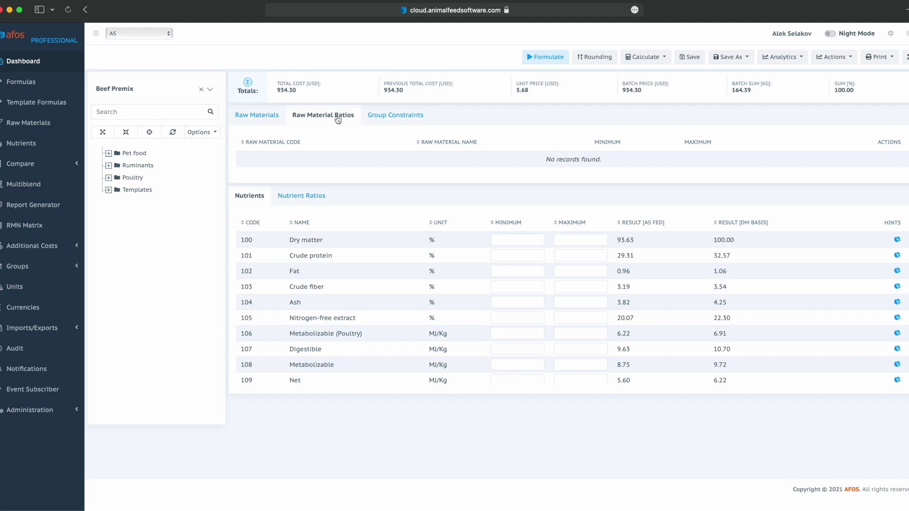
pyautogui.click(384, 117)
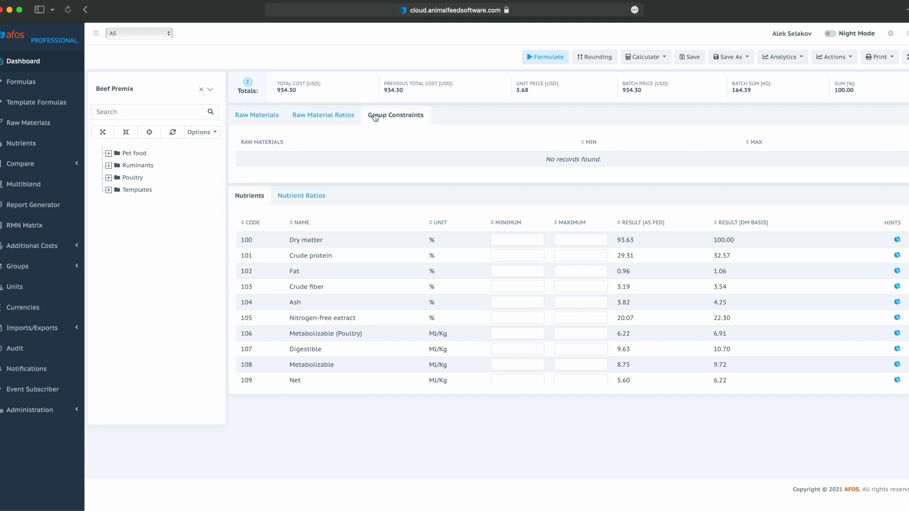
pyautogui.click(266, 122)
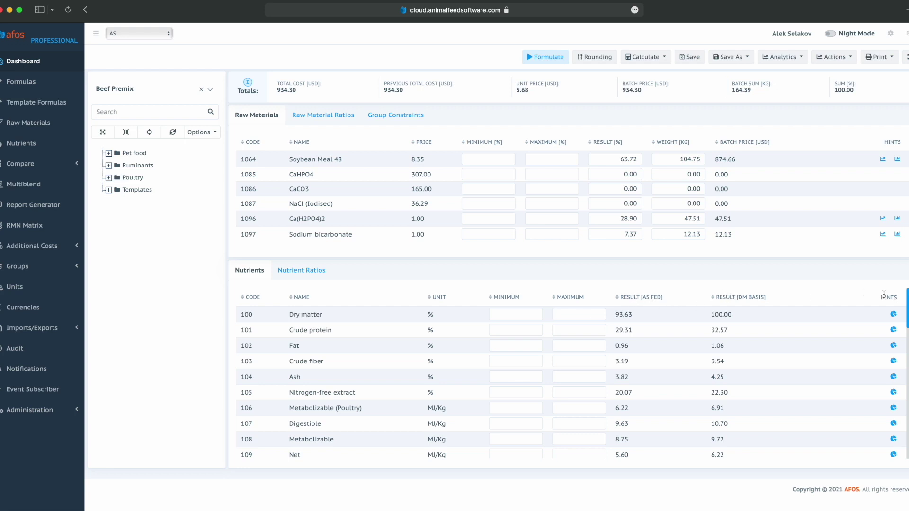
pyautogui.click(308, 272)
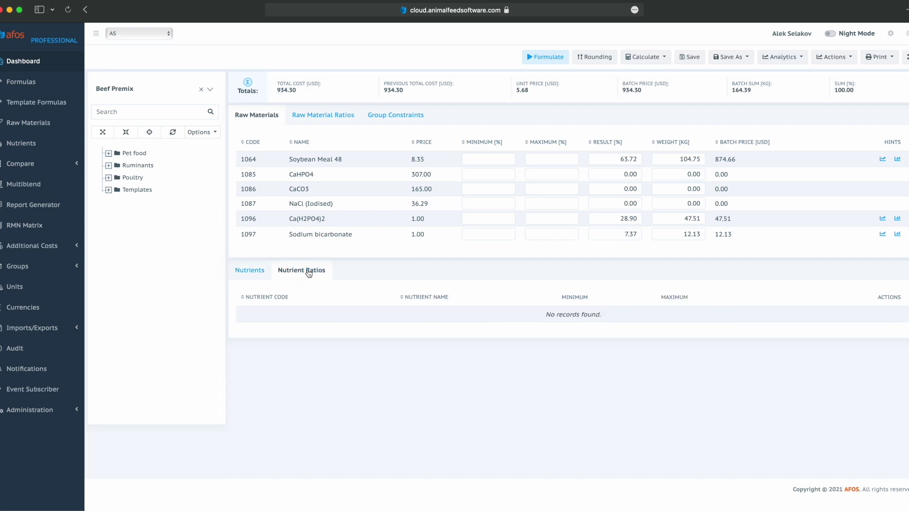
pyautogui.click(257, 276)
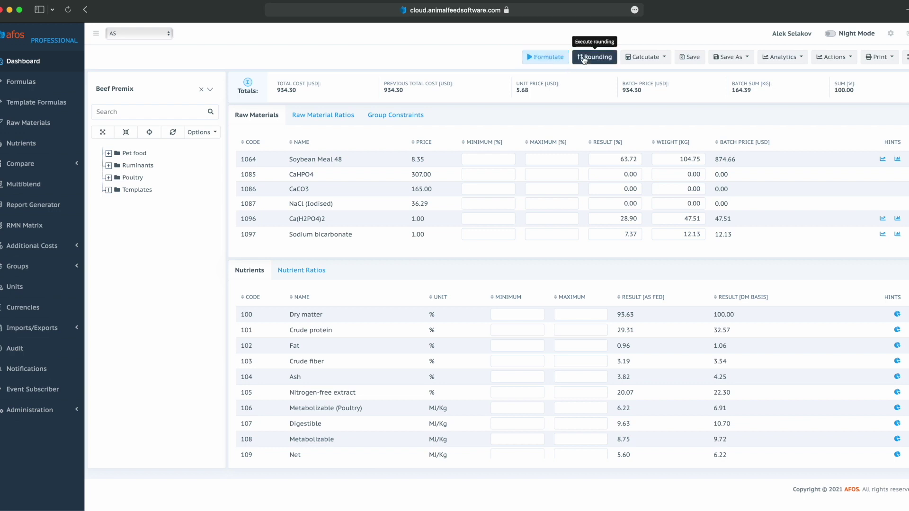
pyautogui.click(659, 63)
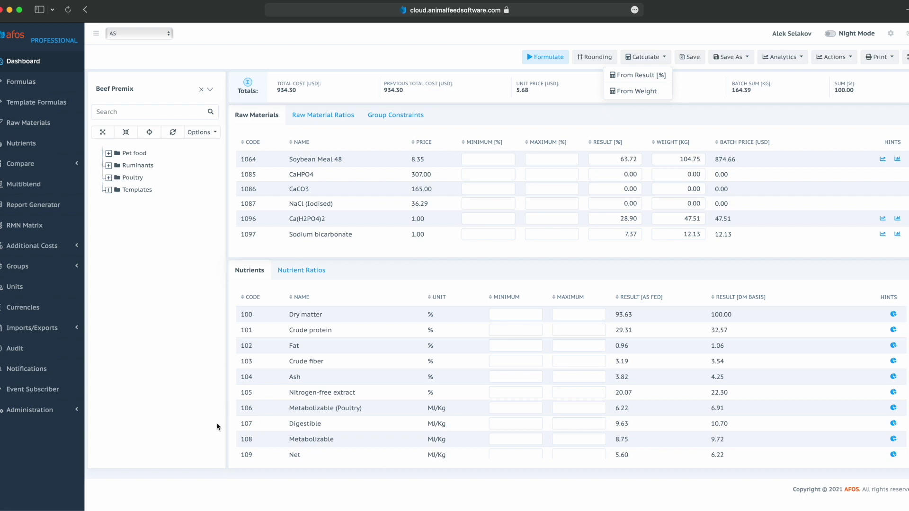
pyautogui.click(689, 40)
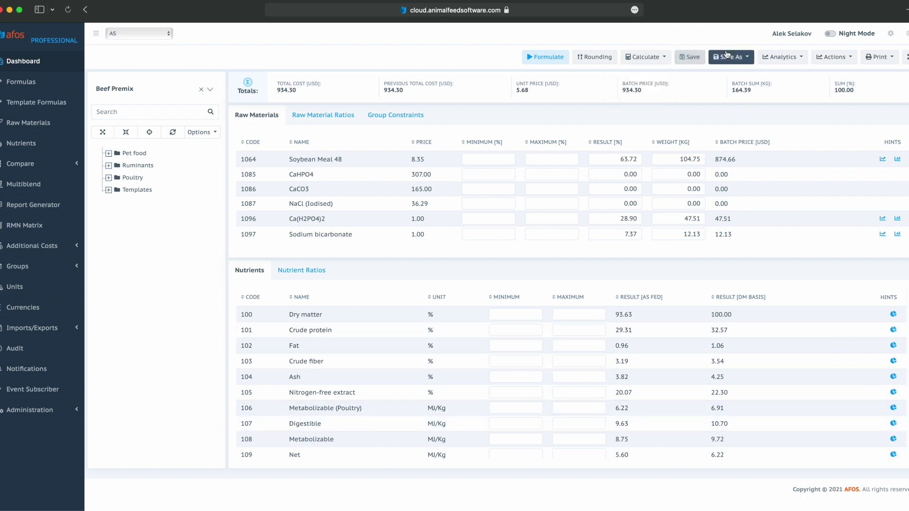
pyautogui.click(739, 59)
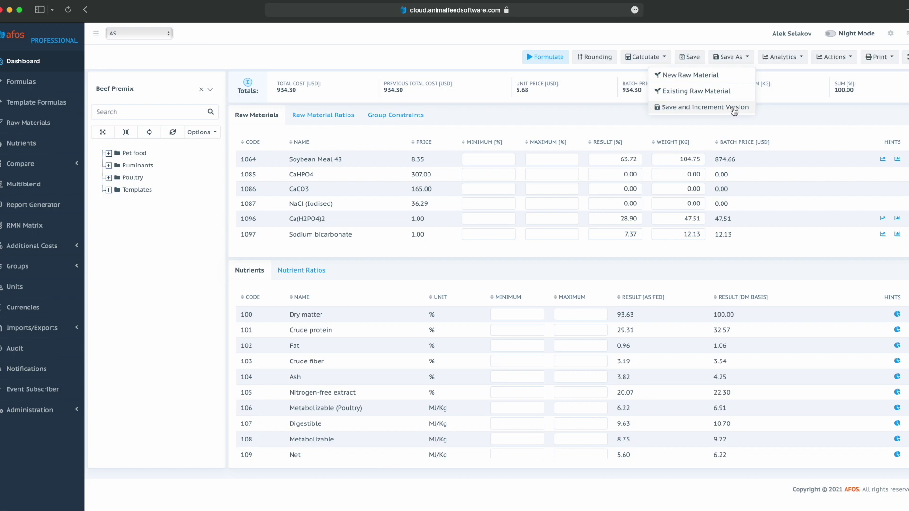
pyautogui.click(813, 109)
pyautogui.click(802, 64)
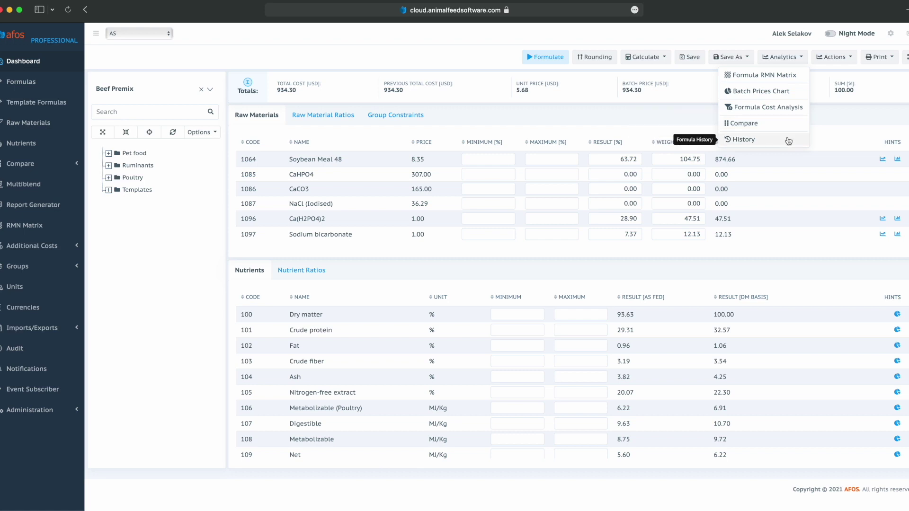
# Step: Preview the Actions and Print export menus, then show Beef Premix in full screen
pyautogui.click(869, 81)
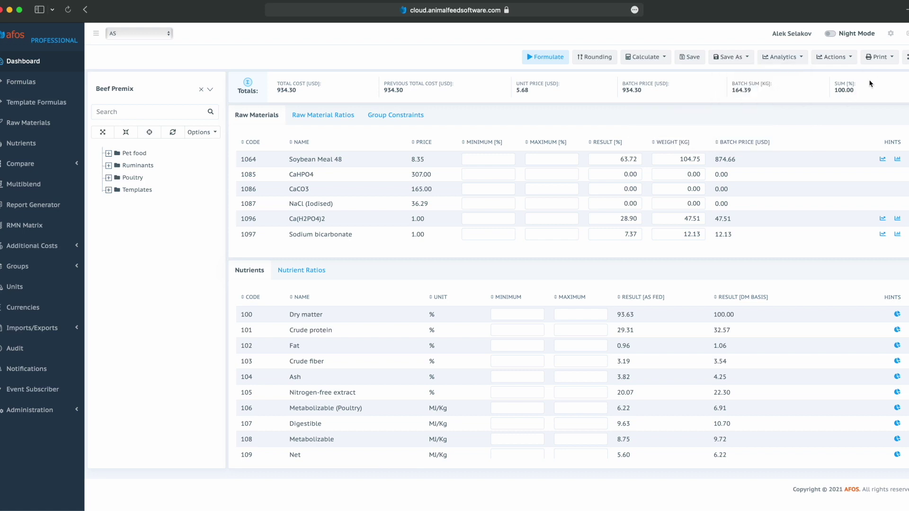
pyautogui.click(849, 58)
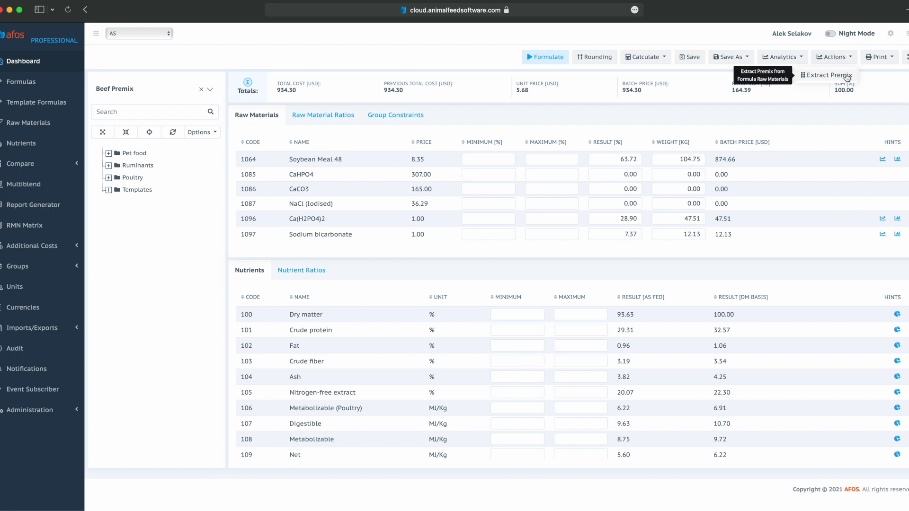
pyautogui.click(888, 73)
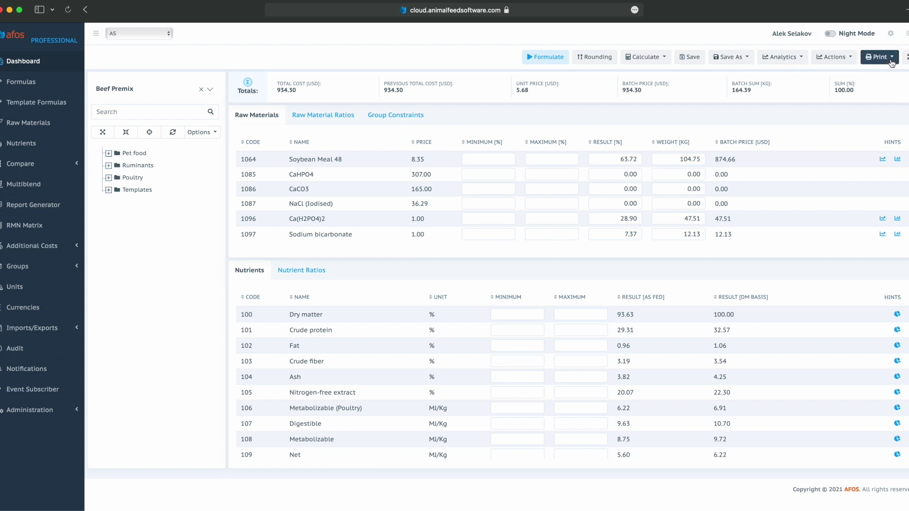
pyautogui.click(892, 63)
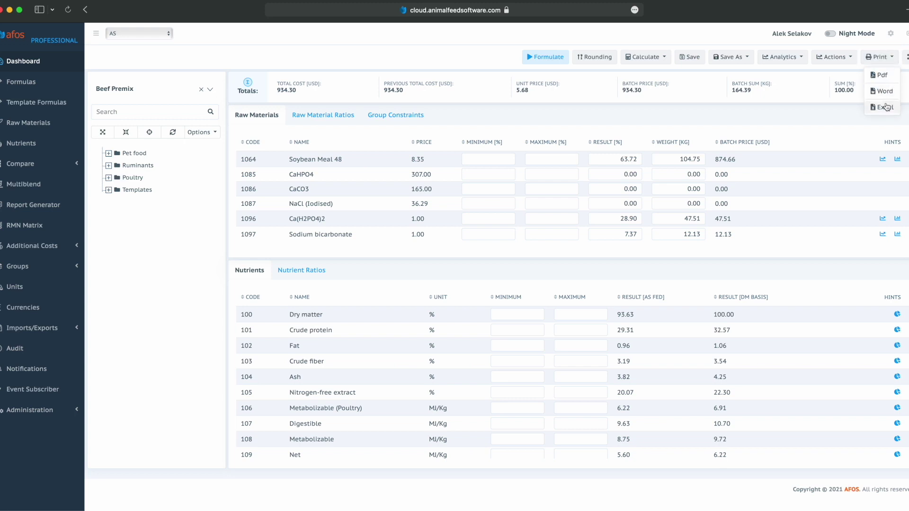
pyautogui.click(851, 106)
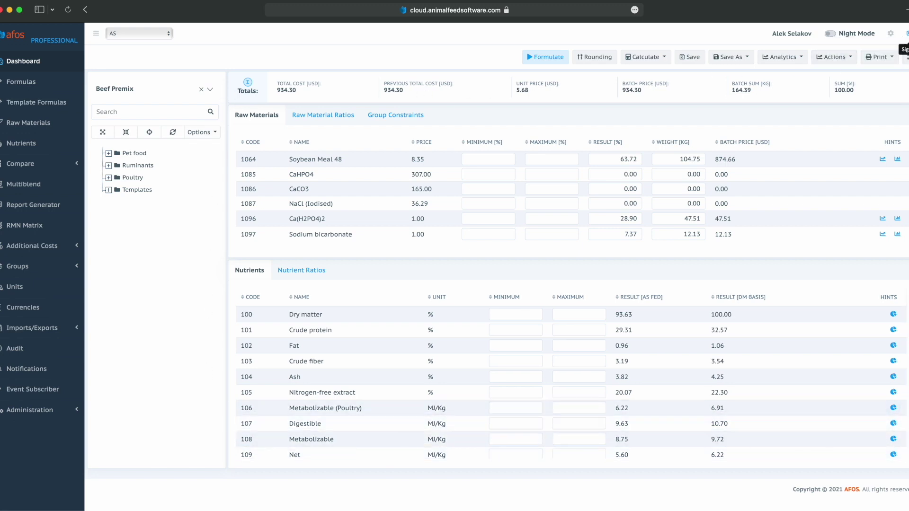
pyautogui.click(907, 56)
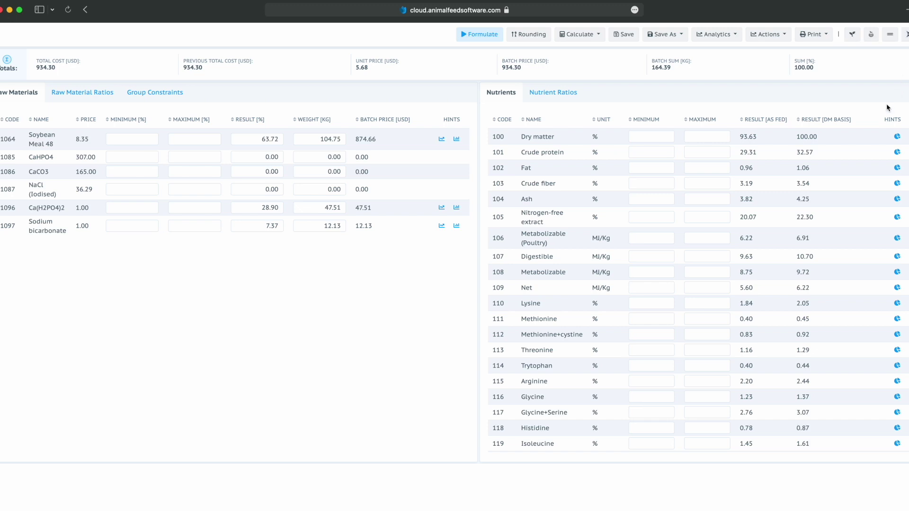
# Step: Briefly hide raw materials and nutrients, try stacked tables, then exit full screen
pyautogui.click(850, 36)
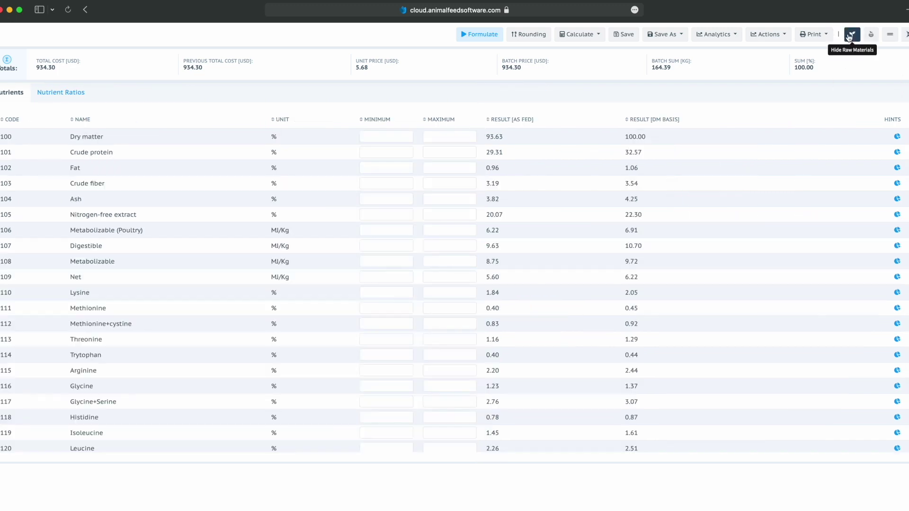
pyautogui.click(851, 36)
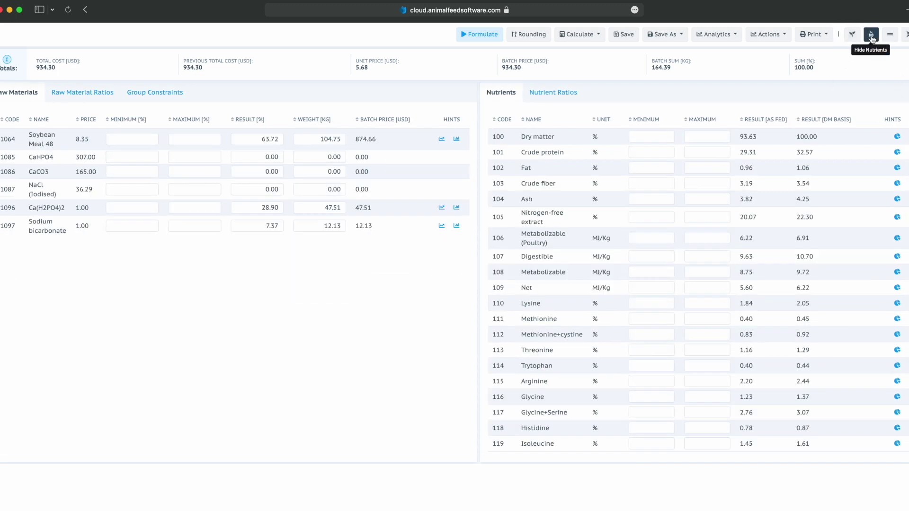
pyautogui.click(872, 36)
pyautogui.click(872, 37)
pyautogui.click(888, 36)
pyautogui.click(891, 38)
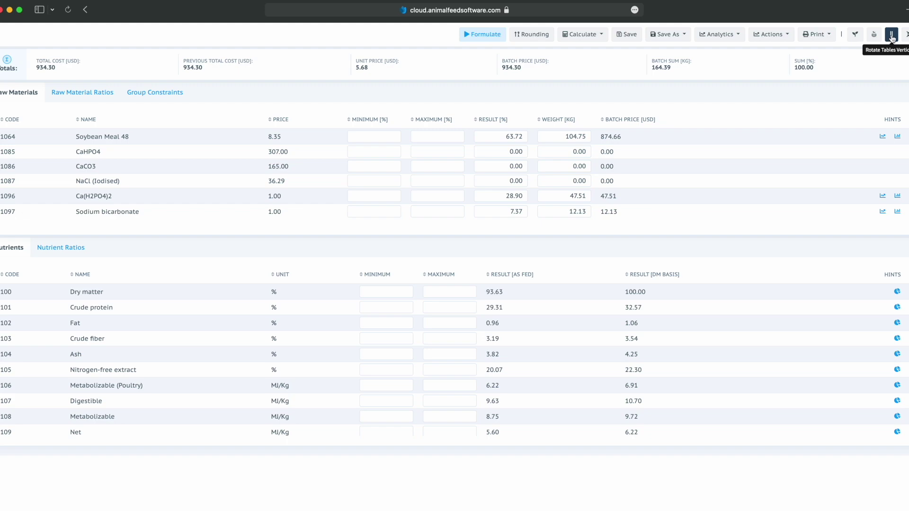
pyautogui.click(891, 38)
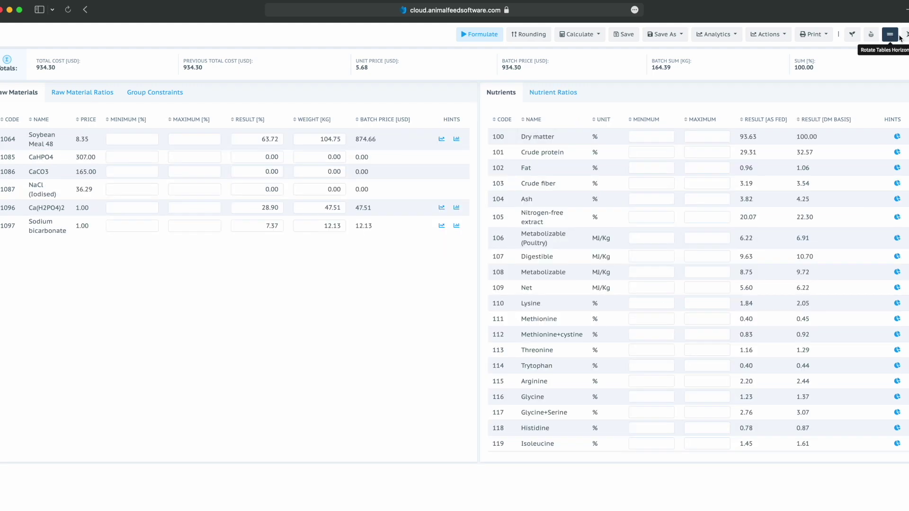
pyautogui.click(903, 38)
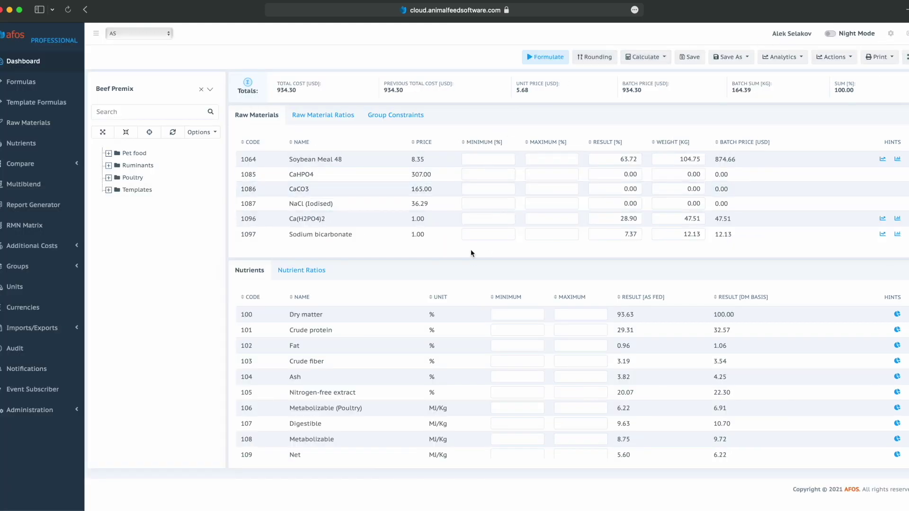